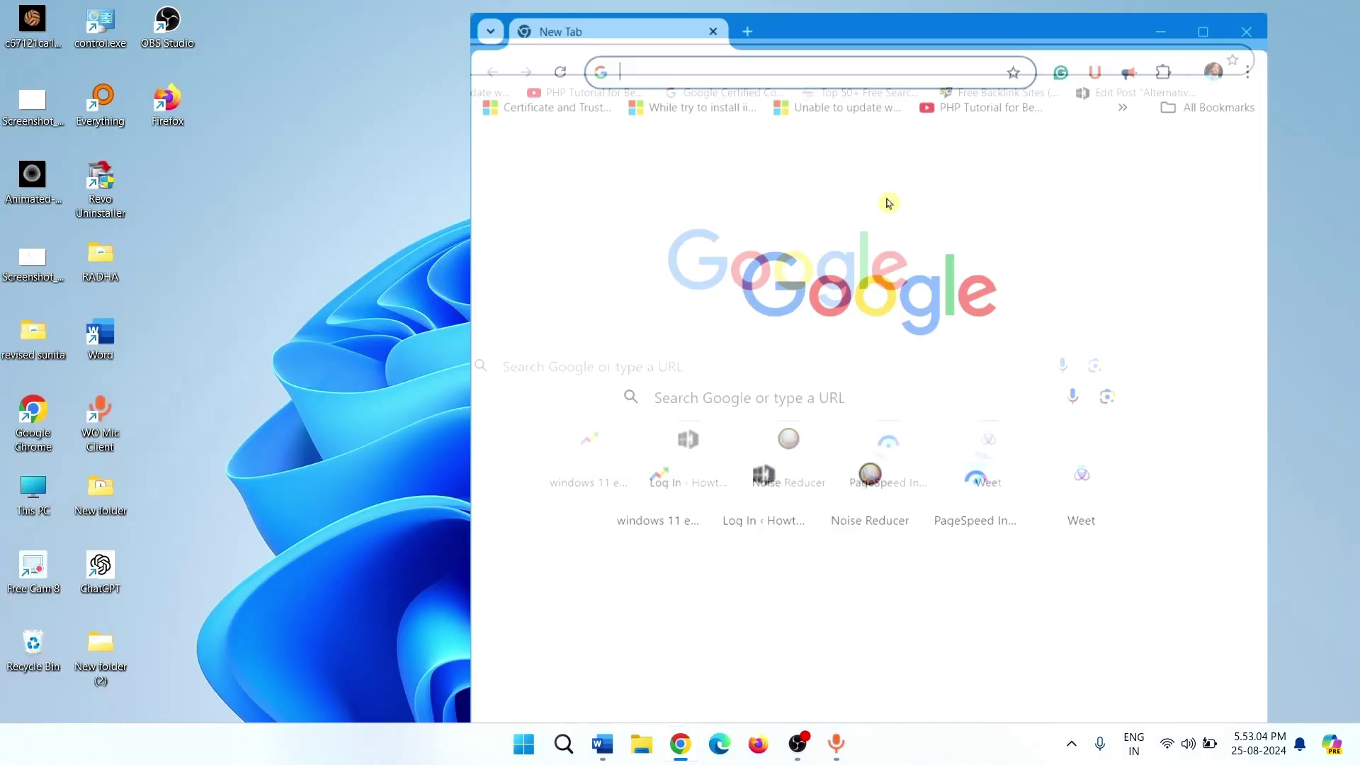
Restore the maximized Chrome window and move it to the right half of the desktop.
{"action": "left_click", "coordinate": [1302, 19]}
{"action": "left_click_drag", "start_coordinate": [847, 39], "coordinate": [895, 28]}
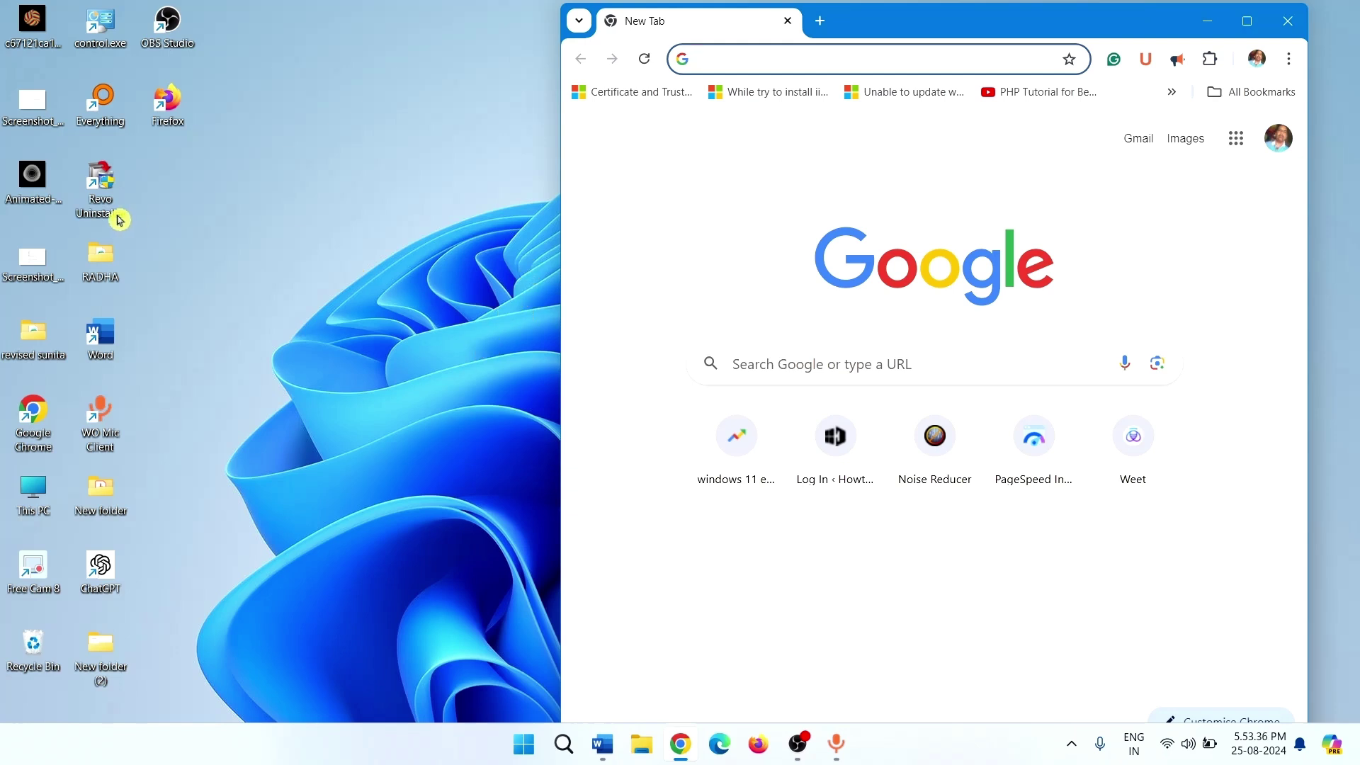
Drag the rainbow GIF and the Animated-GIFs file from the desktop into Chrome tabs.
{"action": "left_click", "coordinate": [36, 31]}
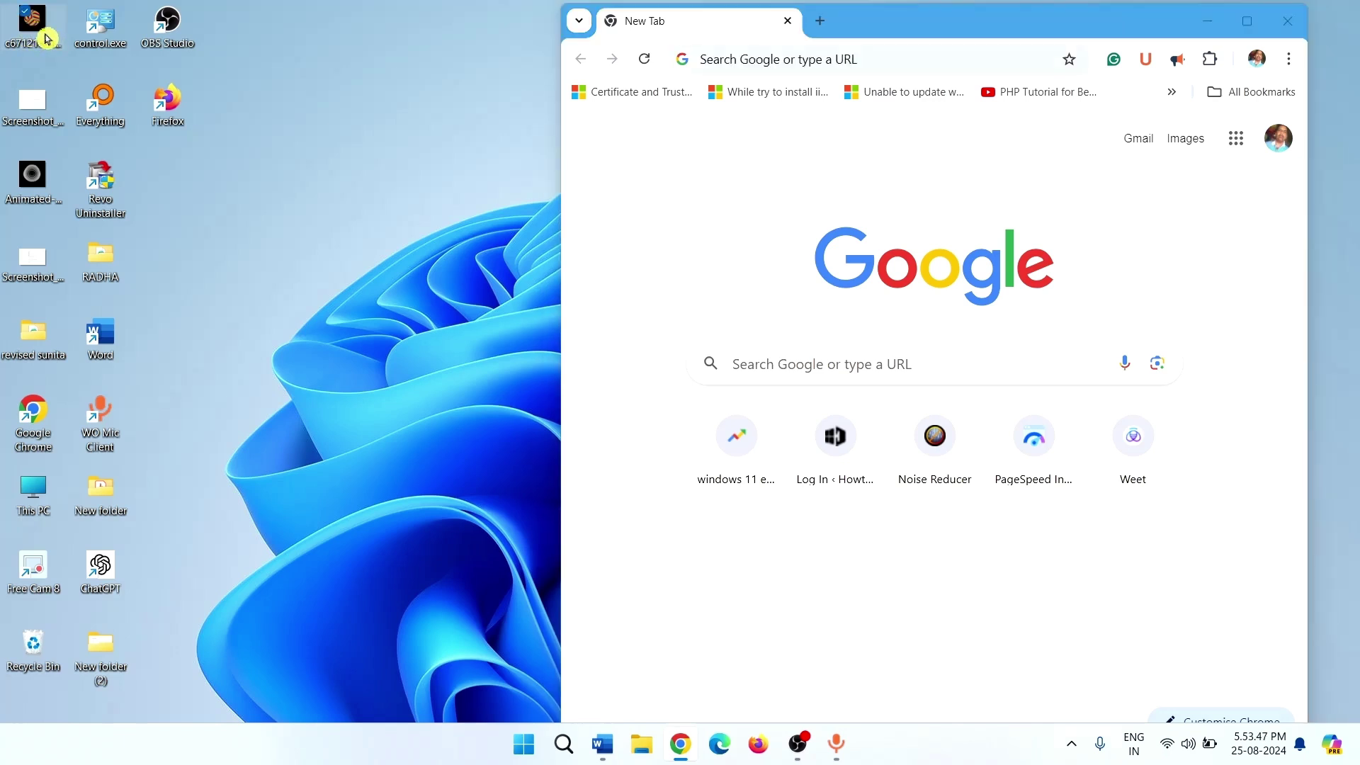
{"action": "left_click_drag", "start_coordinate": [48, 40], "coordinate": [818, 287]}
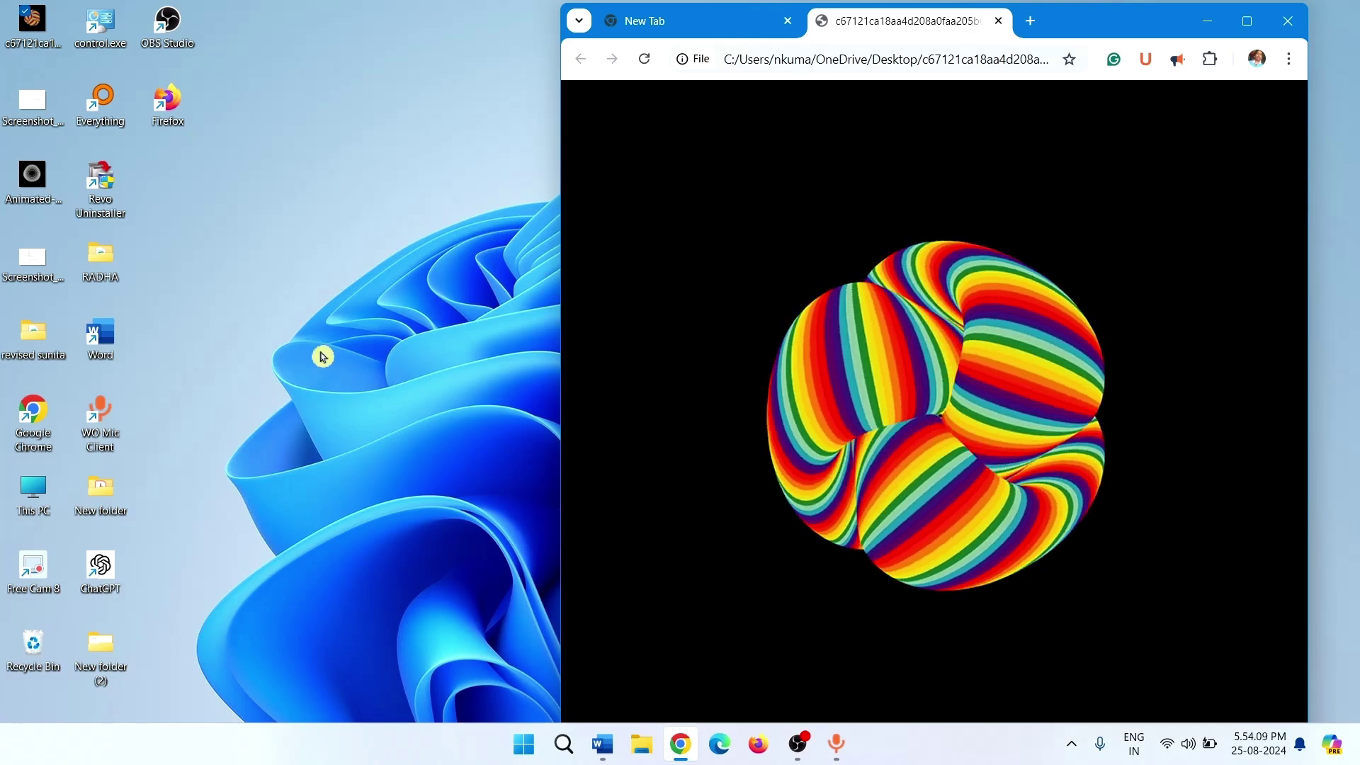
{"action": "mouse_move", "coordinate": [31, 181]}
{"action": "left_mouse_down"}
{"action": "mouse_move", "coordinate": [114, 211]}
{"action": "mouse_move", "coordinate": [908, 330]}
{"action": "left_mouse_up"}
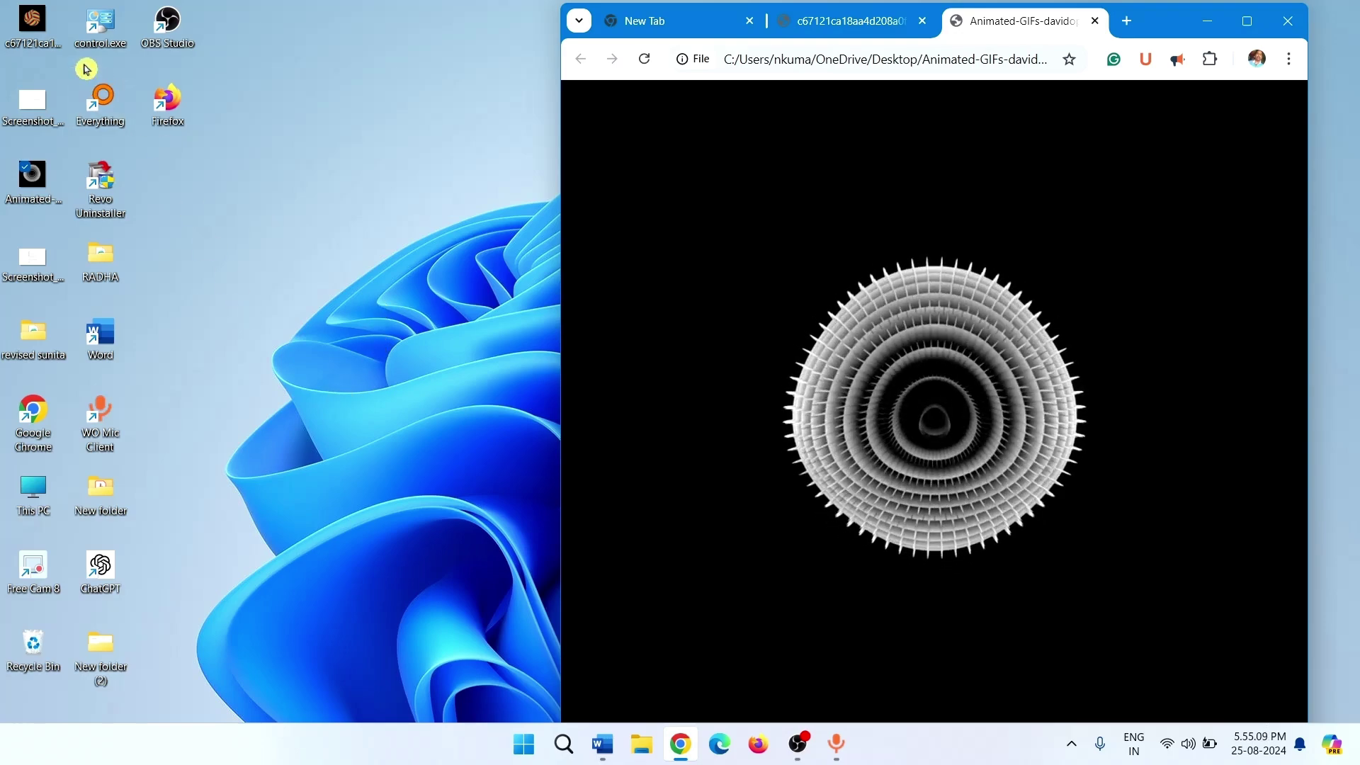
Drag Screenshot_1.png from the desktop into a new Chrome tab.
{"action": "left_click", "coordinate": [27, 107]}
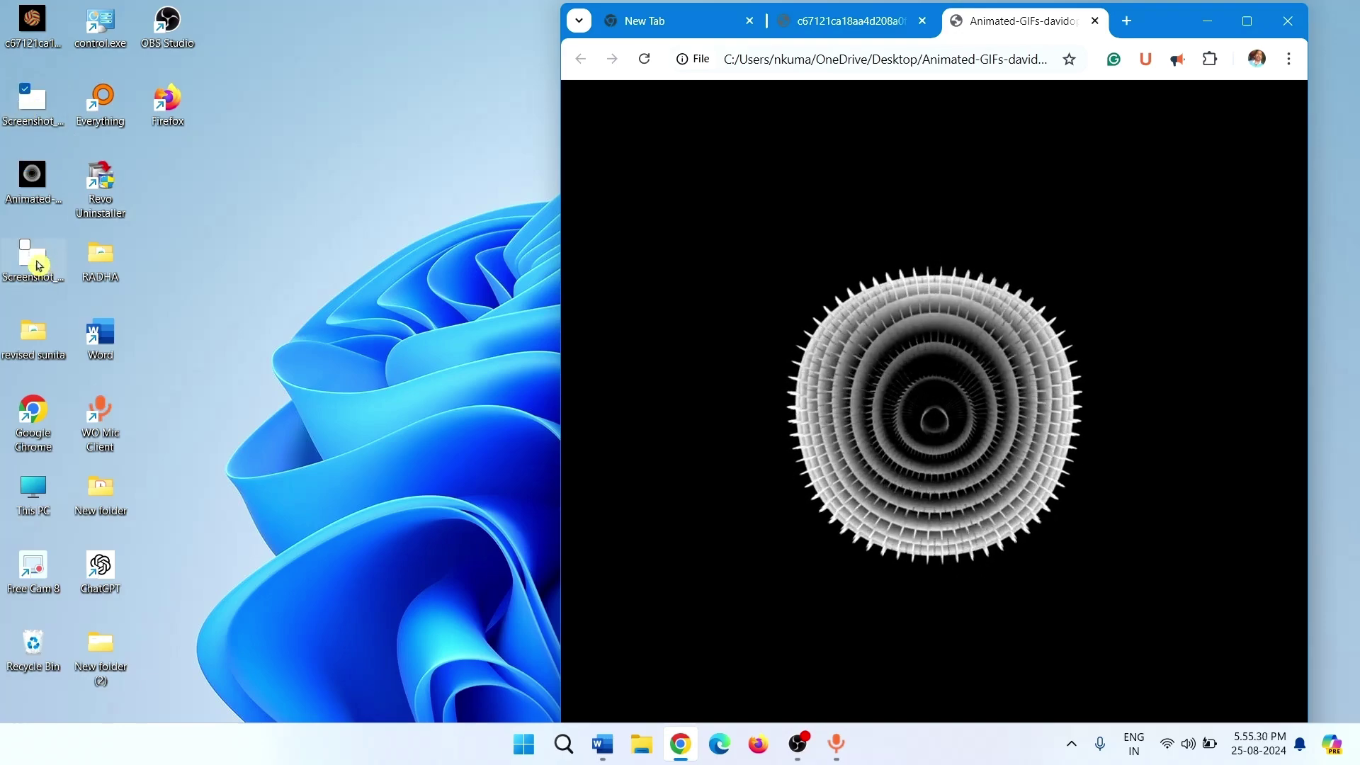
{"action": "left_click_drag", "start_coordinate": [38, 264], "coordinate": [866, 261]}
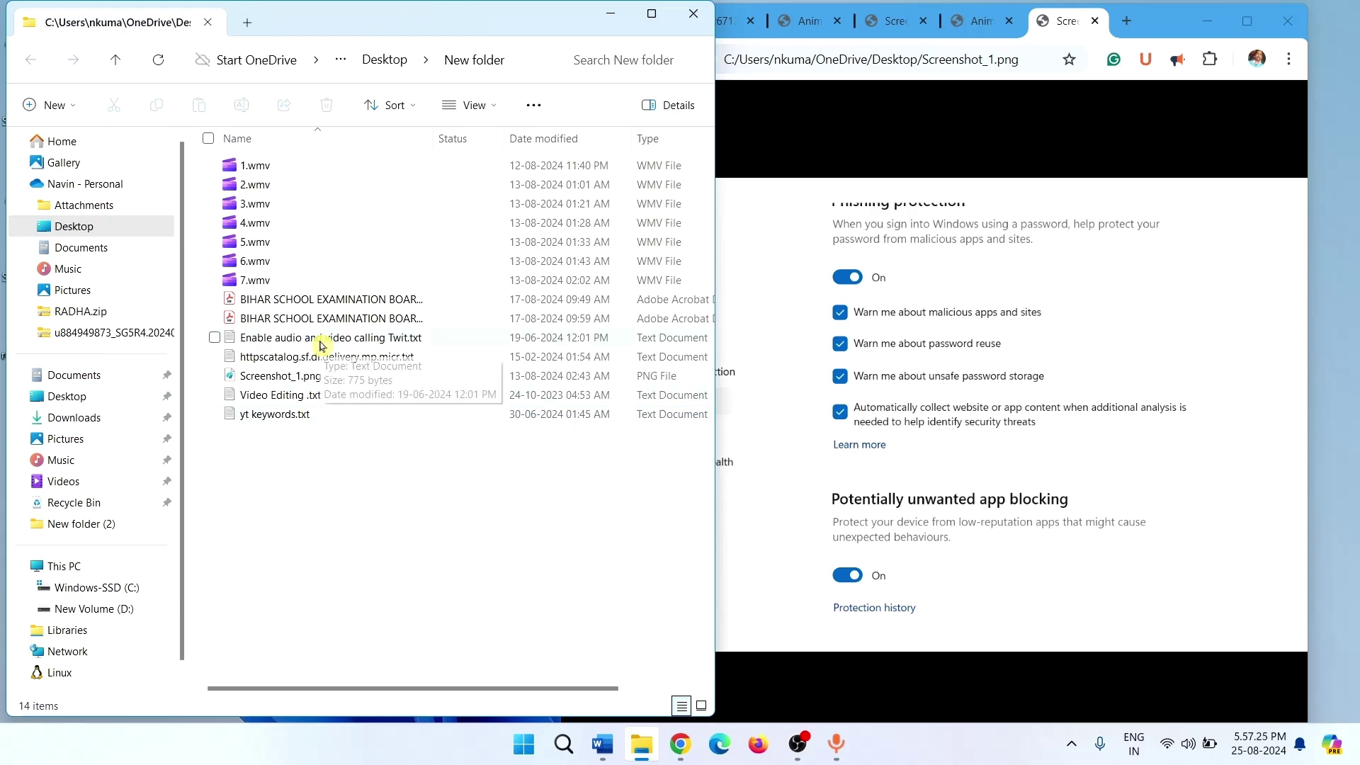
Drag 'Enable audio and video calling Twit.txt' from New folder into Chrome.
{"action": "left_click_drag", "start_coordinate": [320, 339], "coordinate": [881, 383]}
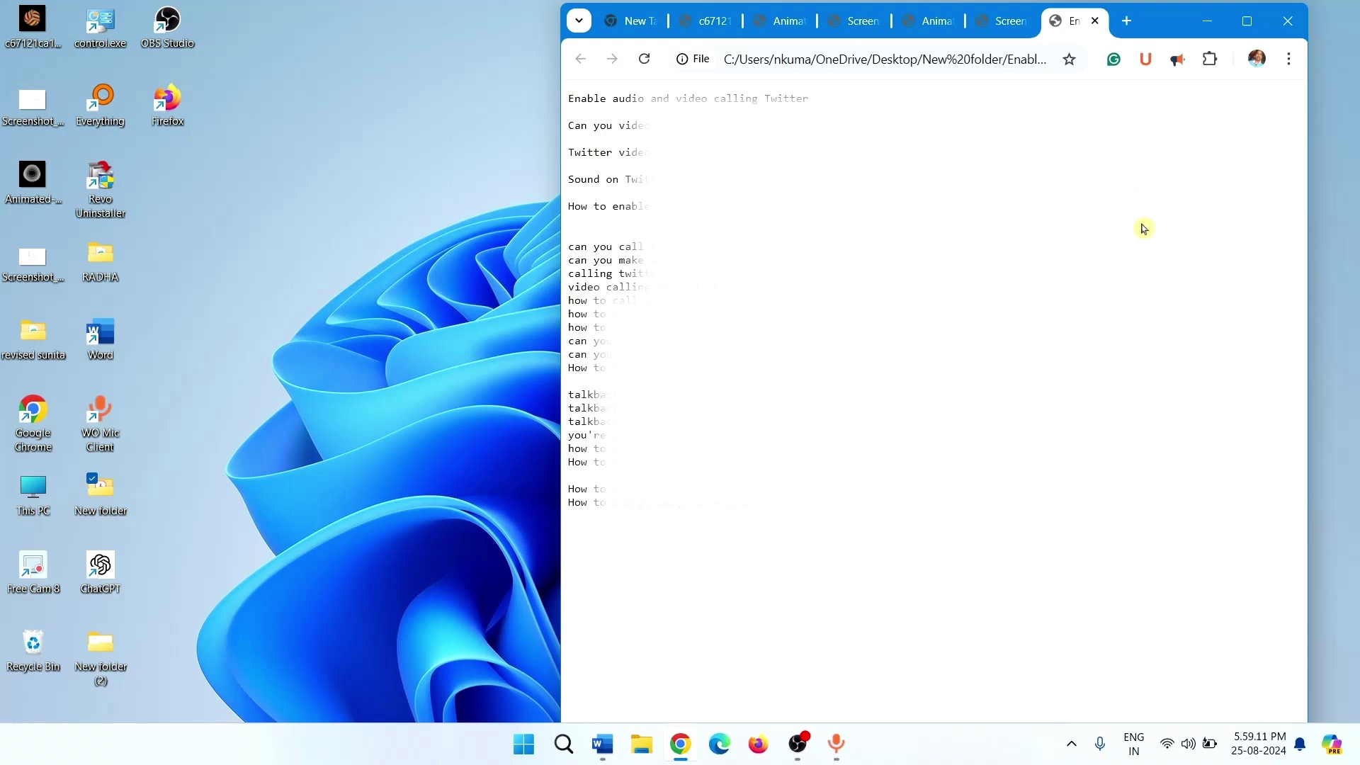
Close the text, screenshot and Animated-GIFs tabs, leaving New Tab and the rainbow tab.
{"action": "left_click", "coordinate": [1098, 22]}
{"action": "left_click", "coordinate": [1098, 22]}
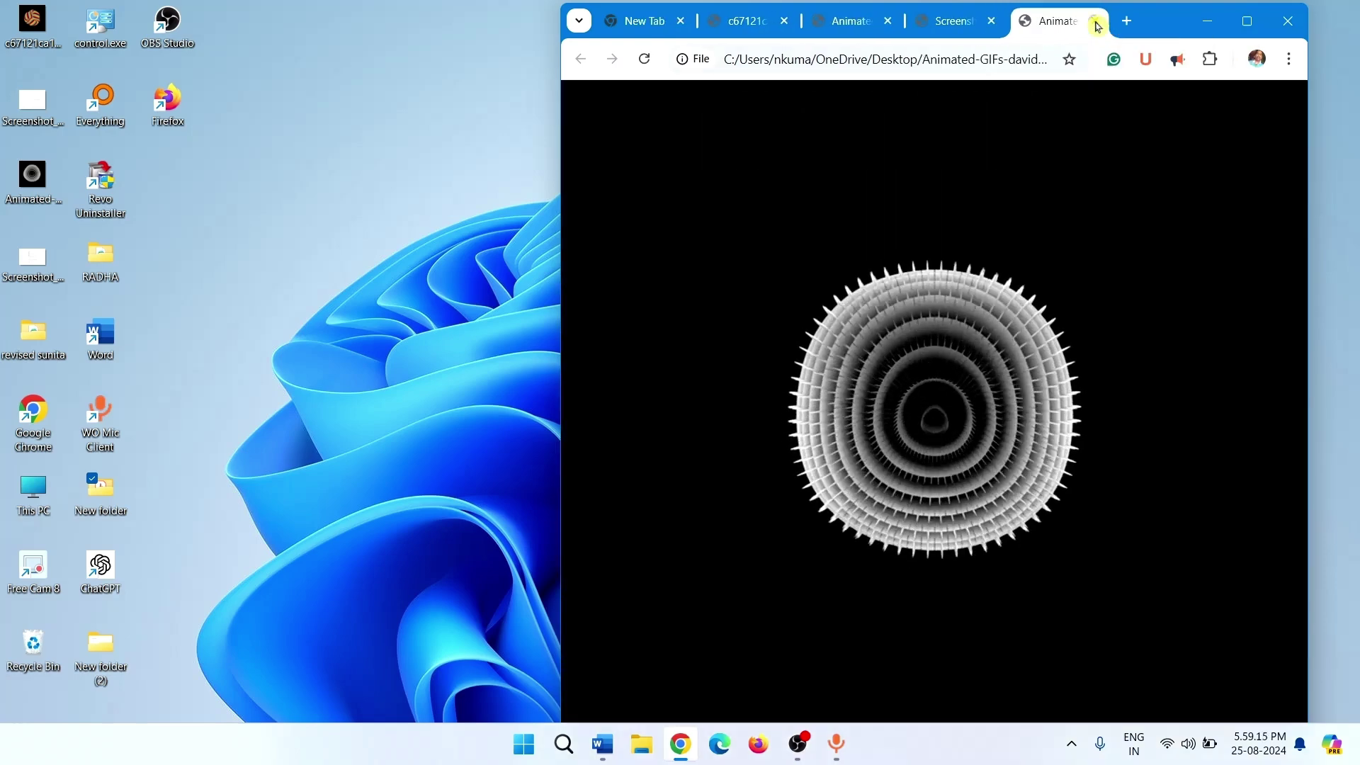
{"action": "left_click", "coordinate": [1097, 21]}
{"action": "left_click", "coordinate": [1098, 23]}
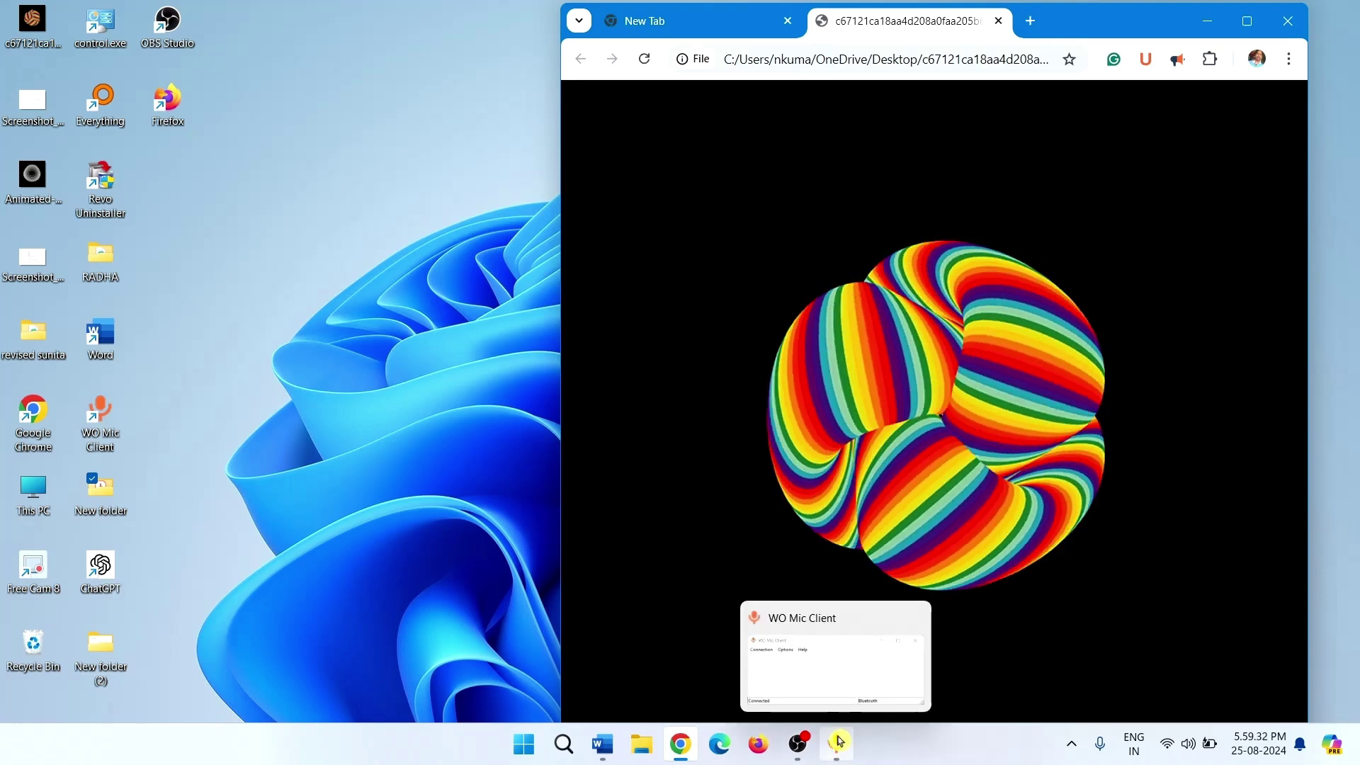
{"action": "left_click", "coordinate": [759, 746]}
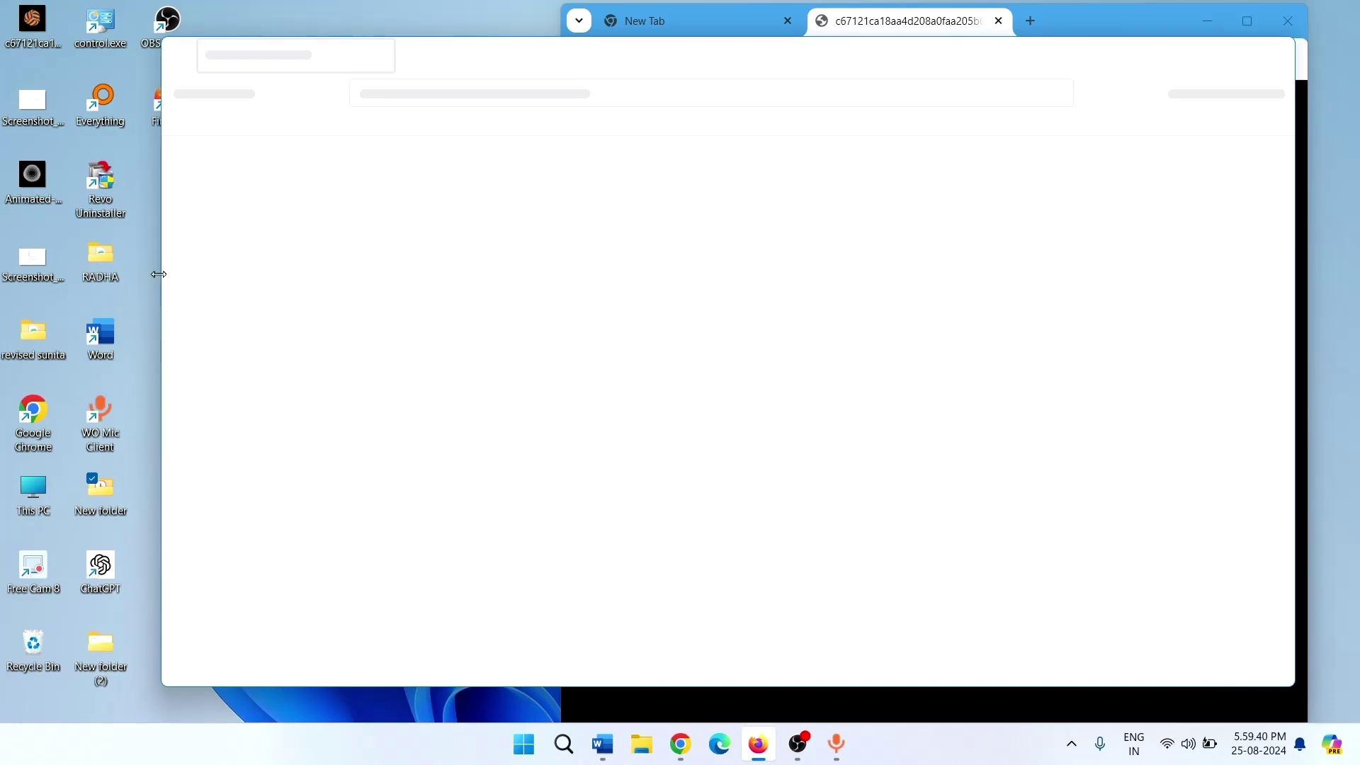
Narrow Firefox, then drag in the rainbow GIF and Animated-GIFs-davidope-11.gif.
{"action": "left_click_drag", "start_coordinate": [163, 273], "coordinate": [536, 222]}
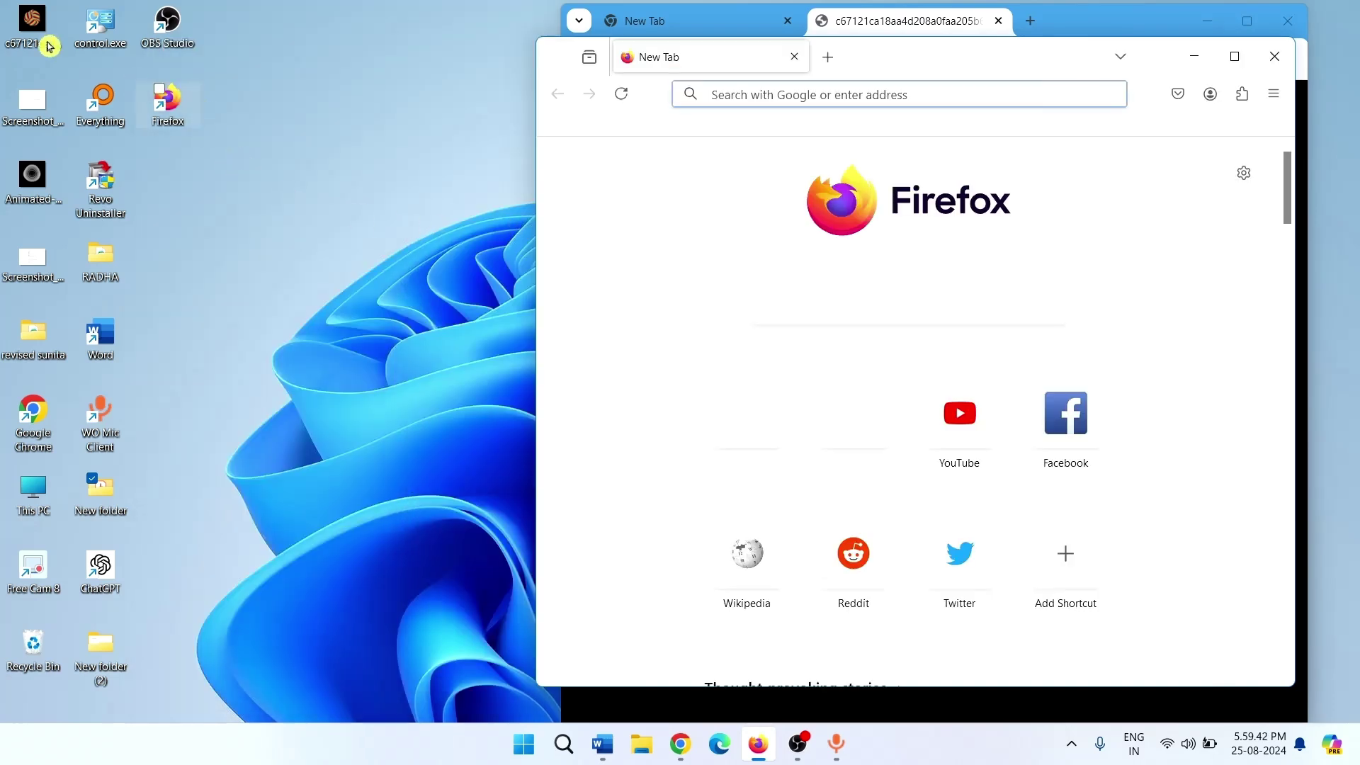
{"action": "left_click_drag", "start_coordinate": [23, 20], "coordinate": [706, 234]}
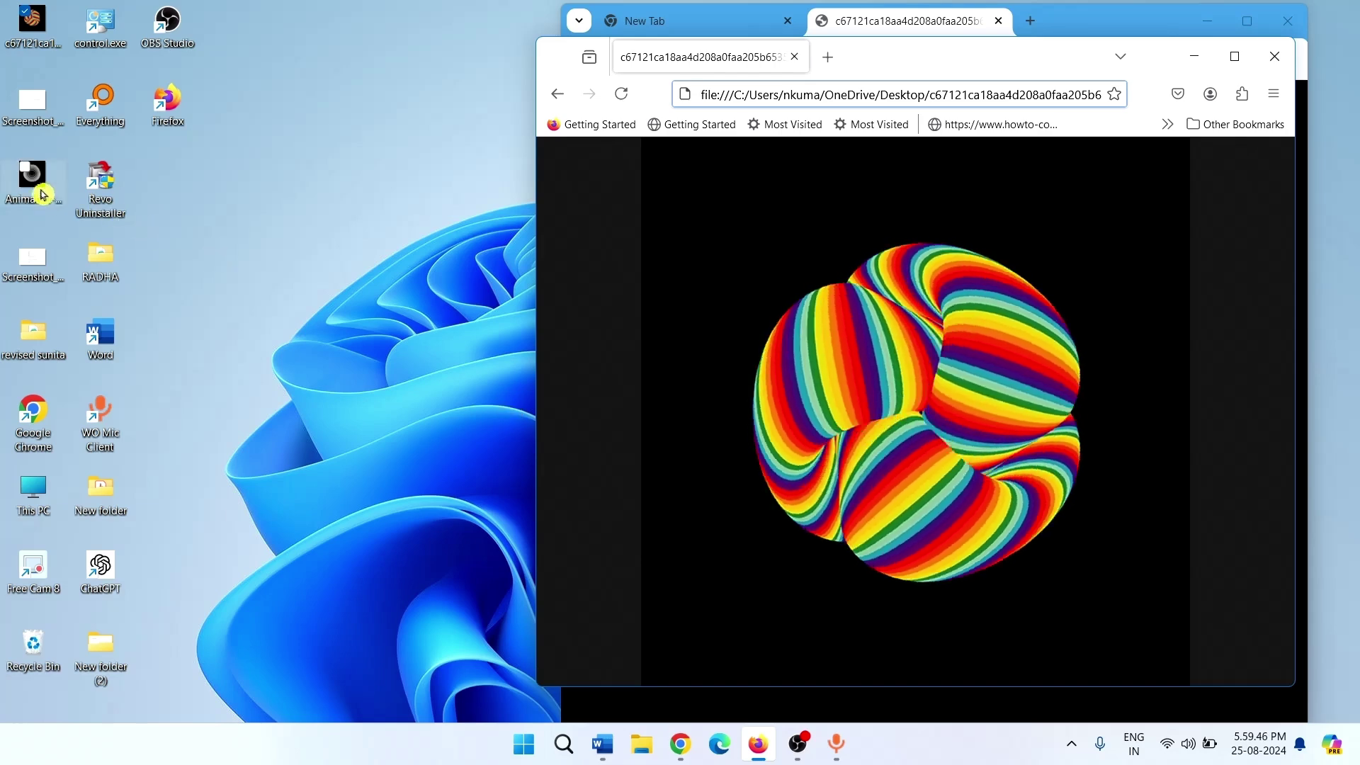
{"action": "left_click_drag", "start_coordinate": [27, 189], "coordinate": [595, 383]}
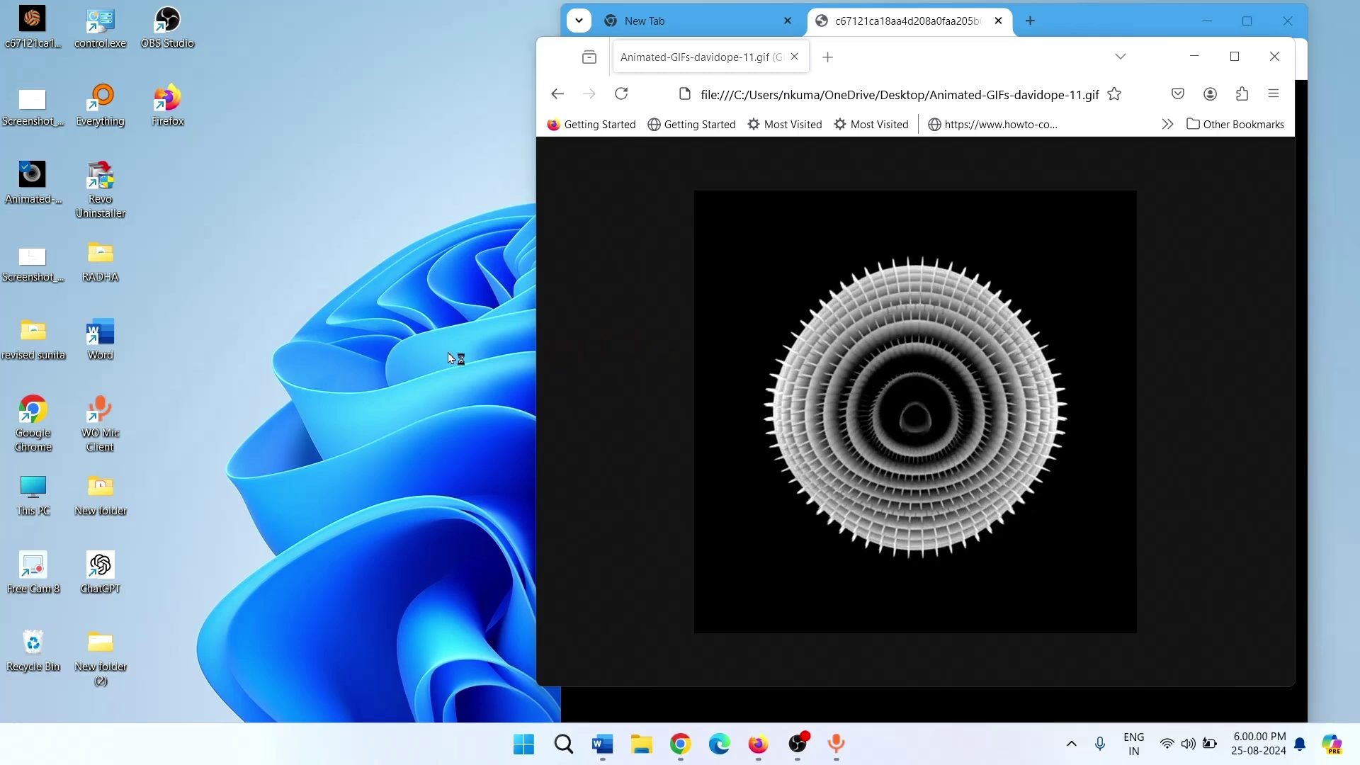
Switch to Edge and drag in the rainbow GIF and the Animated-GIFs file.
{"action": "key", "text": "alt+Tab"}
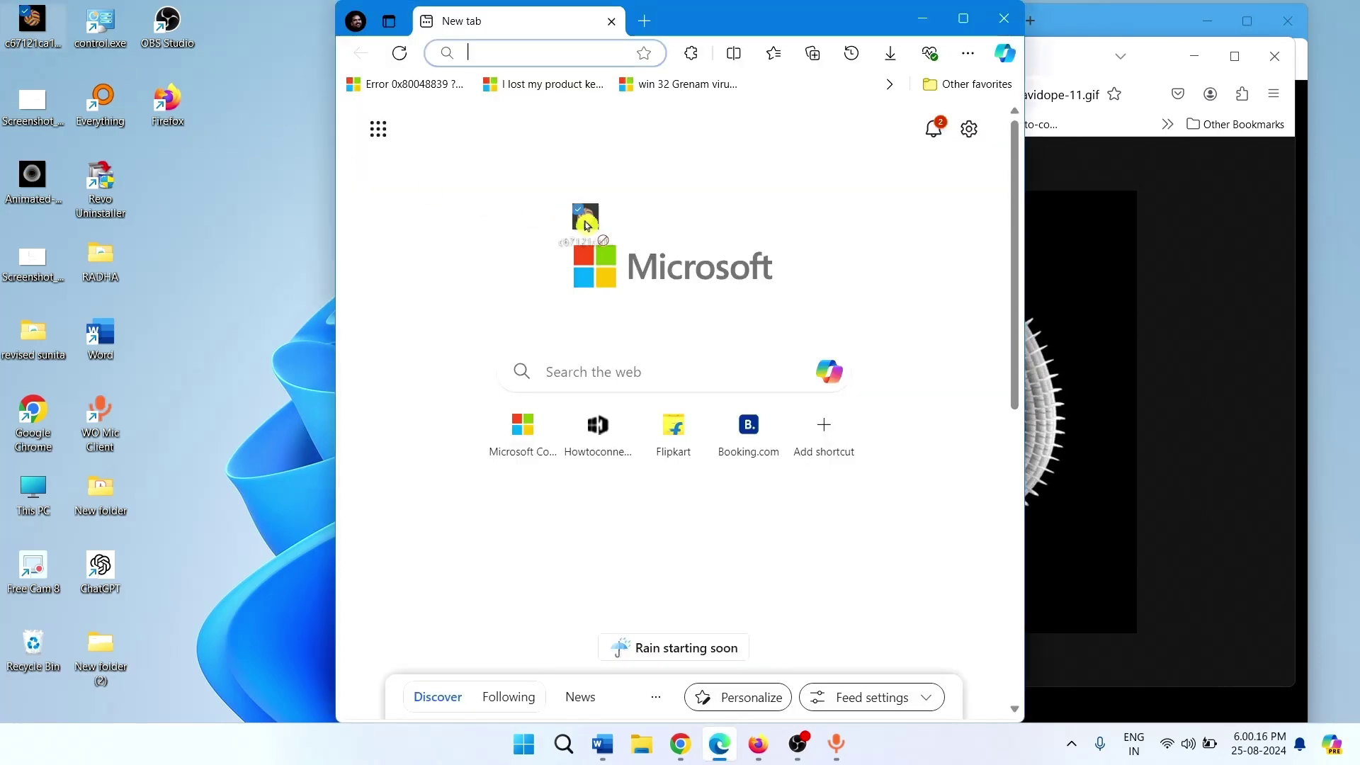
{"action": "left_click_drag", "start_coordinate": [586, 226], "coordinate": [585, 227]}
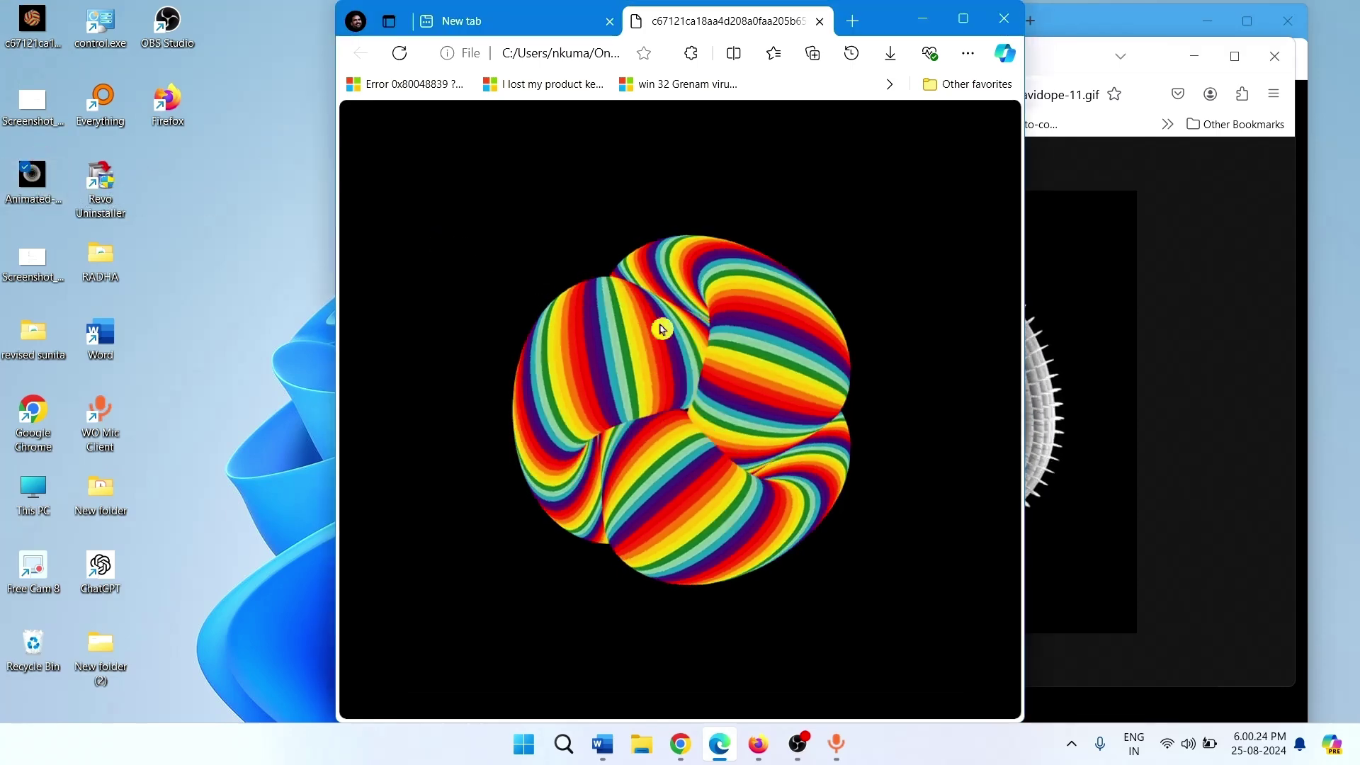
{"action": "left_click_drag", "start_coordinate": [43, 182], "coordinate": [646, 447]}
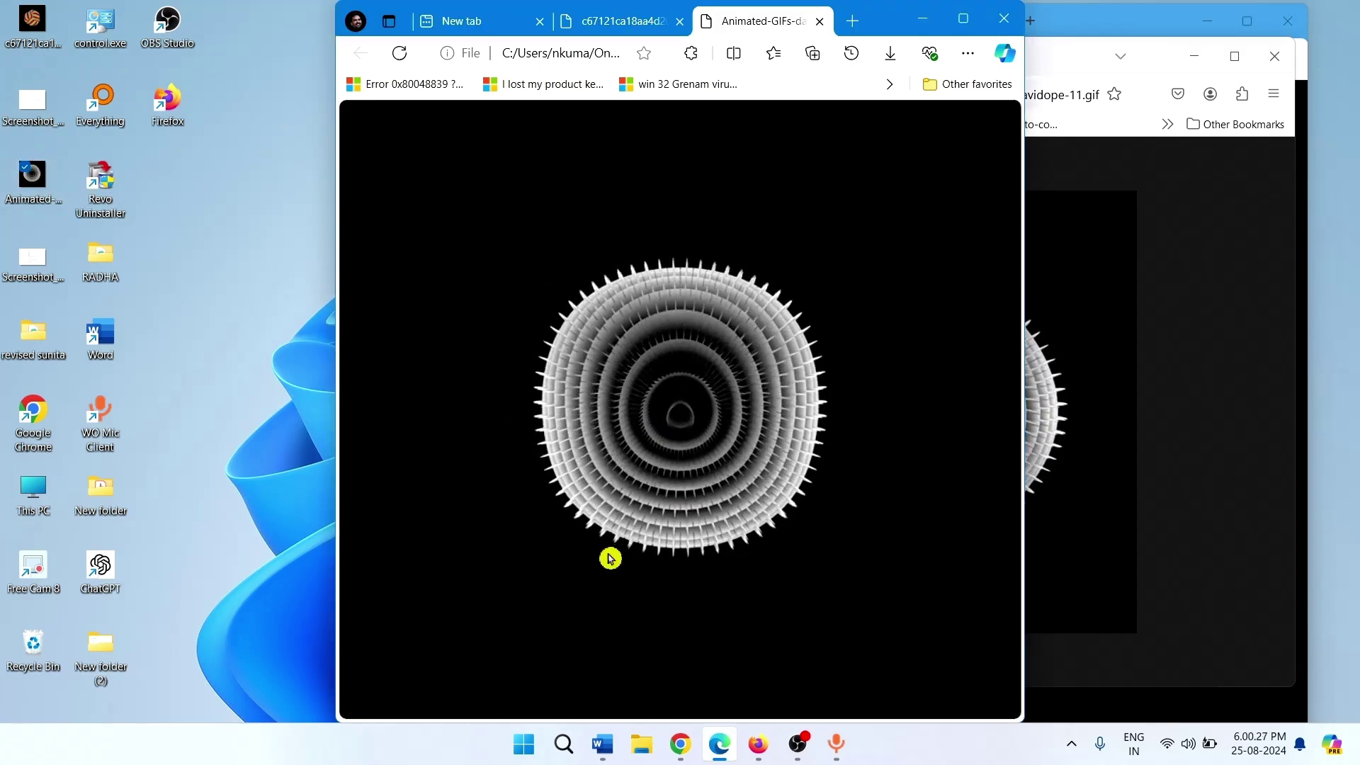